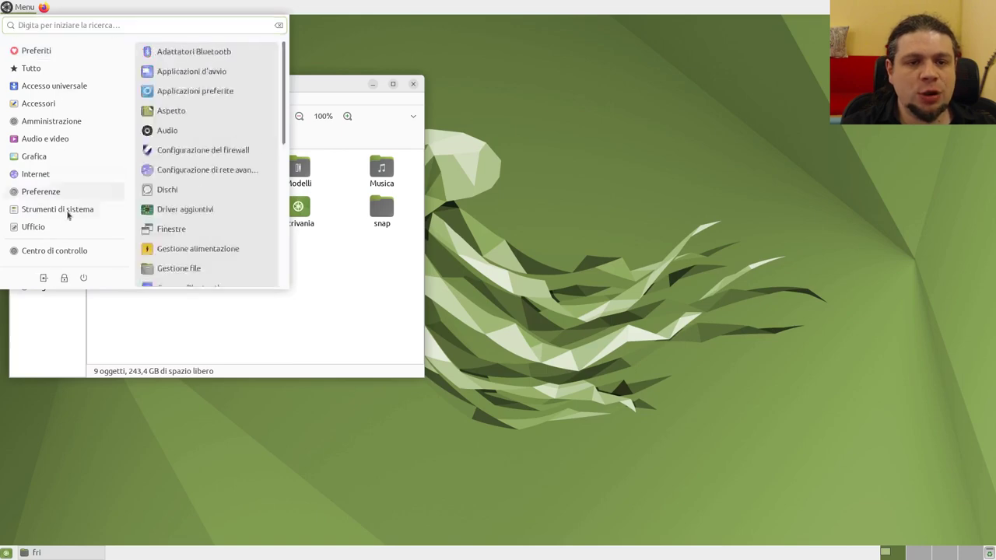
- Open the Control Center and its theme preferences, moving both windows clear of the file manager
left_click(73, 250)
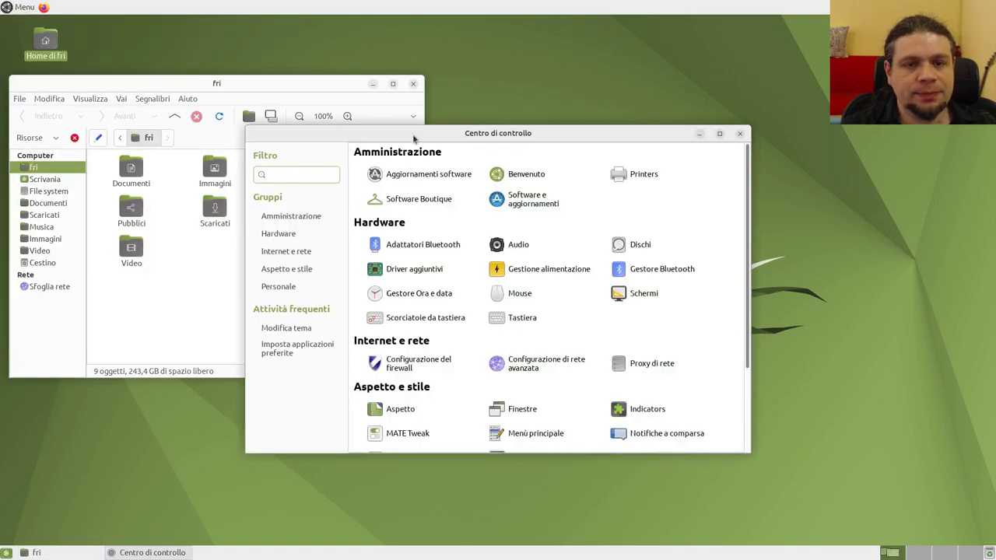
left_click_drag(415, 134, 647, 218)
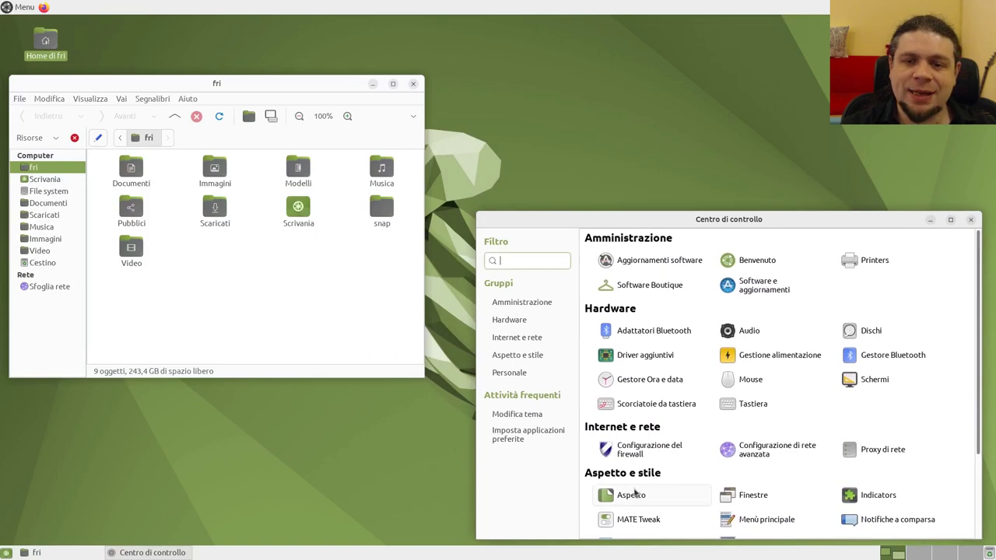
left_click(520, 413)
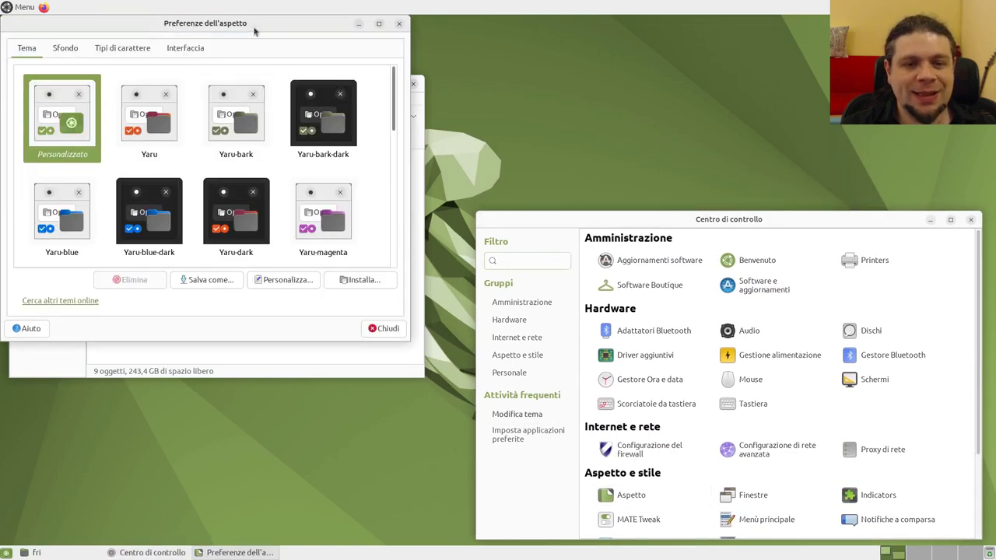
left_click_drag(241, 31, 826, 59)
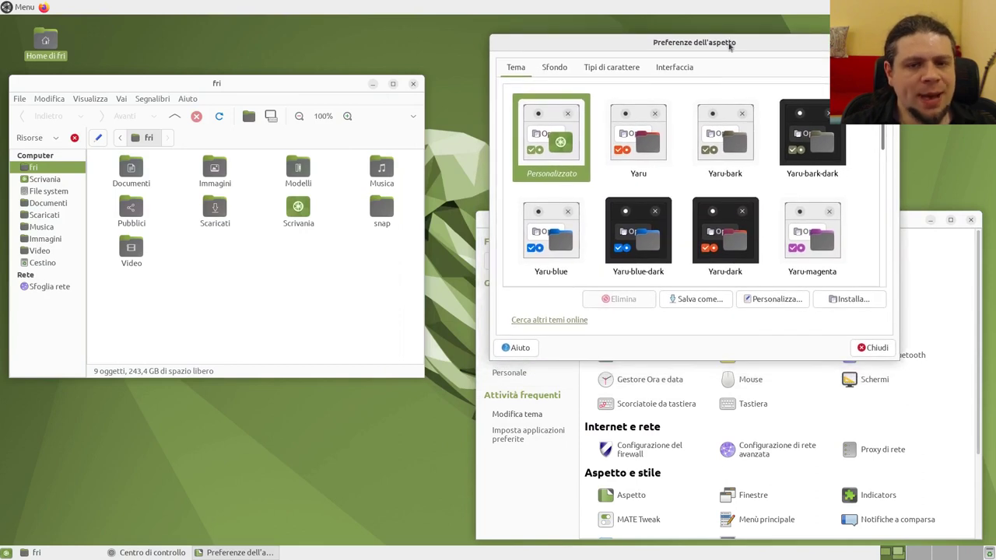
- Try the Yaru, Yaru-bark, Yaru-bark-dark and Yaru-blue desktop themes one after another
left_click(646, 135)
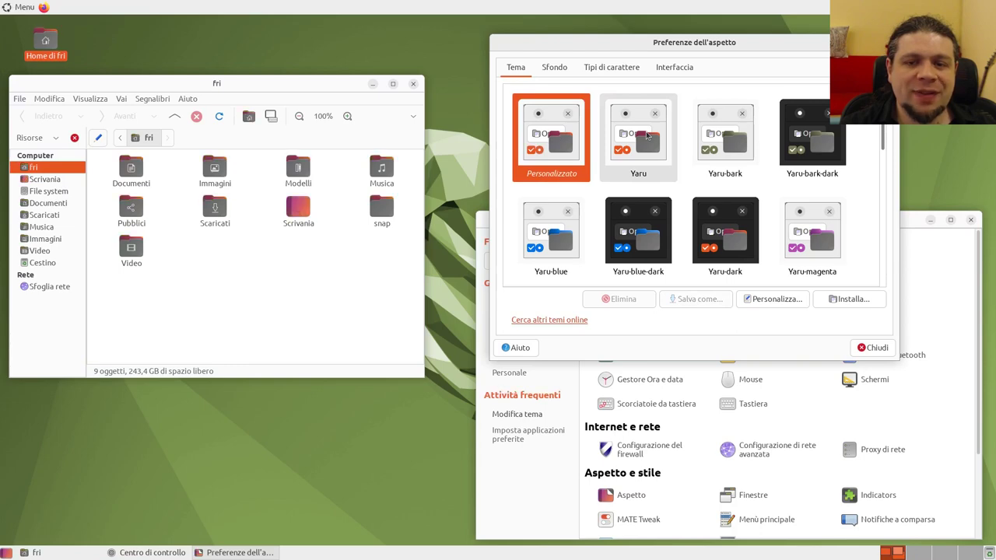
left_click(718, 145)
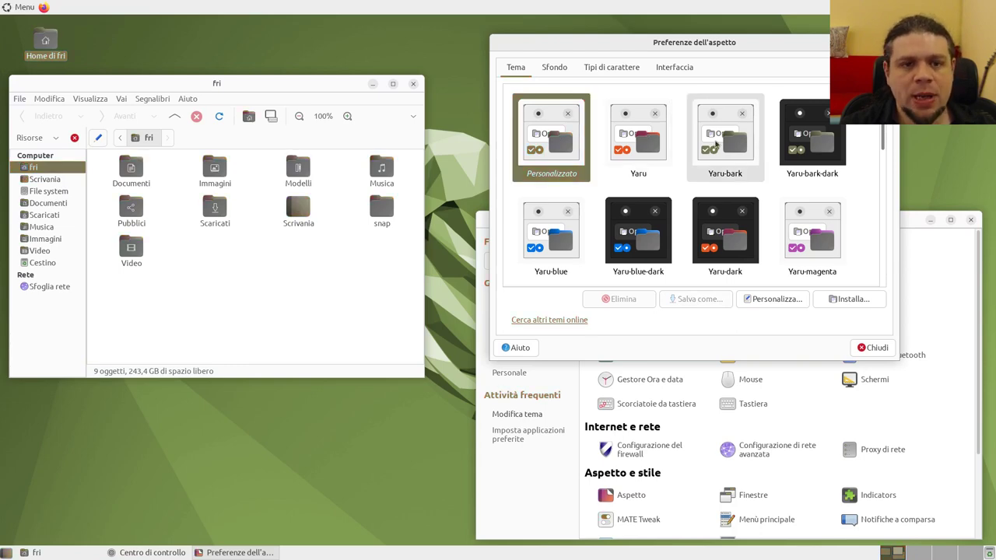
left_click(785, 148)
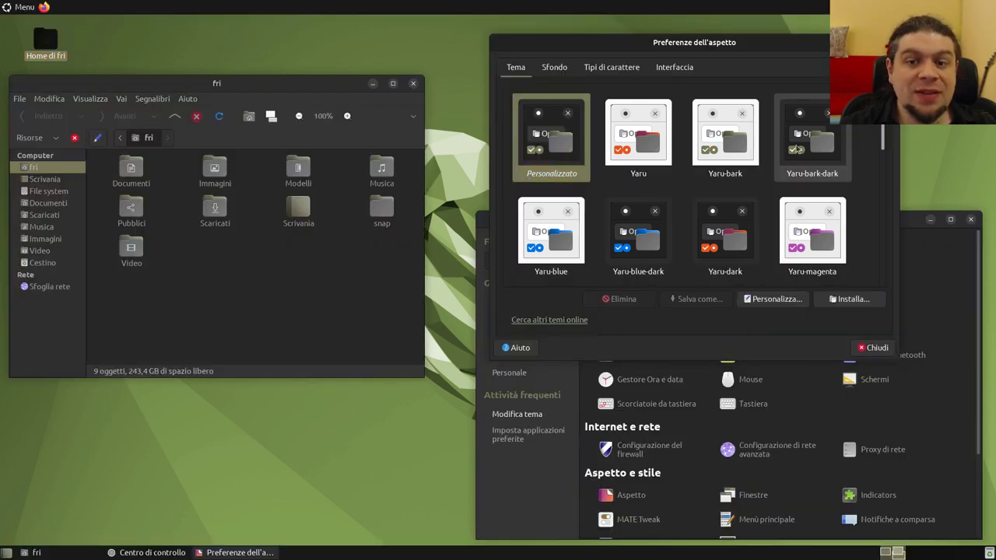
left_click(580, 228)
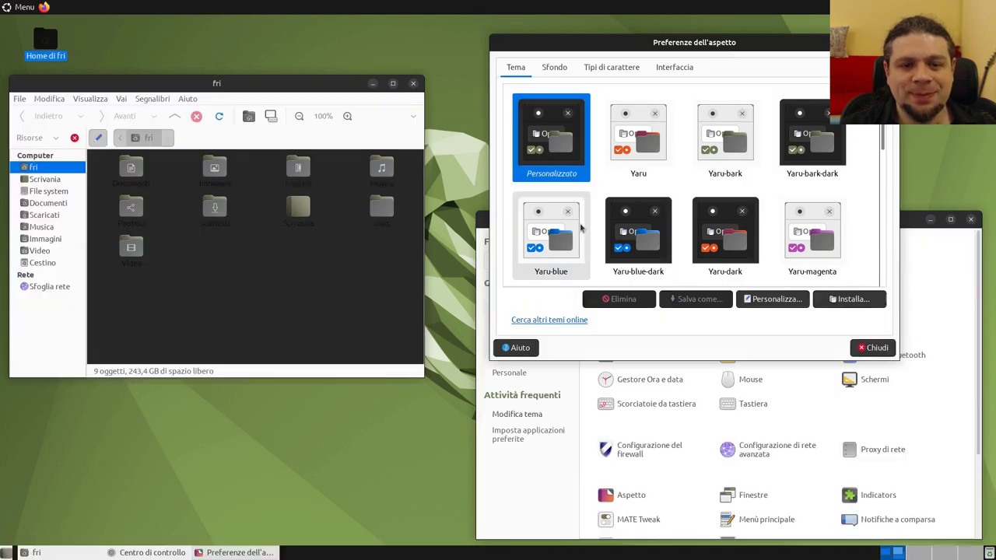
- Apply the Yaru-MATE-light theme and close the appearance preferences
scroll(580, 227, "down", 3)
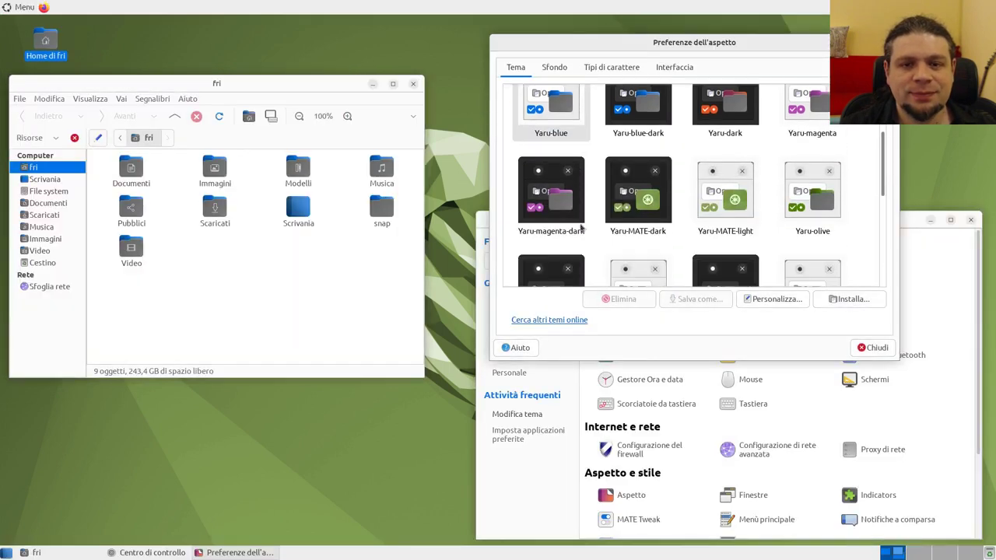
left_click(722, 217)
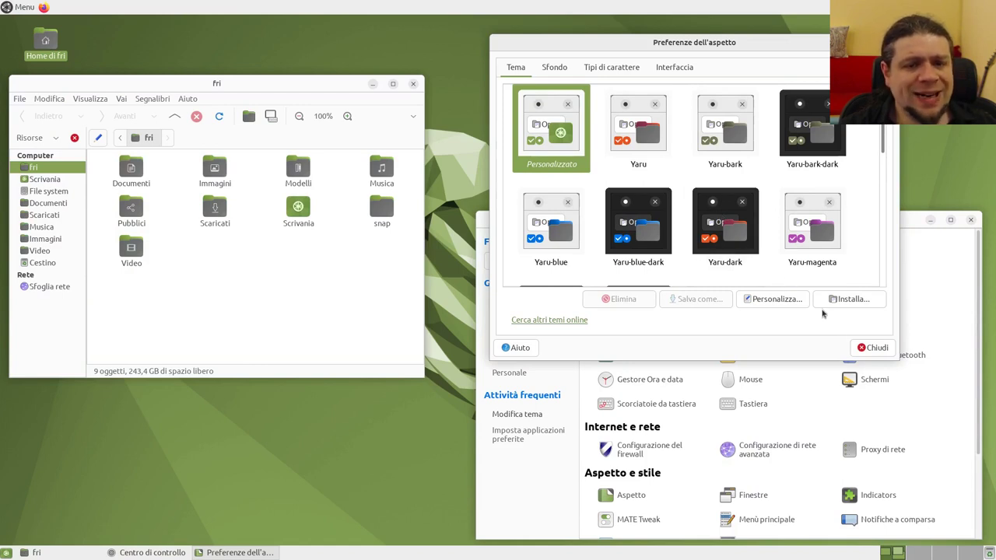
left_click(867, 350)
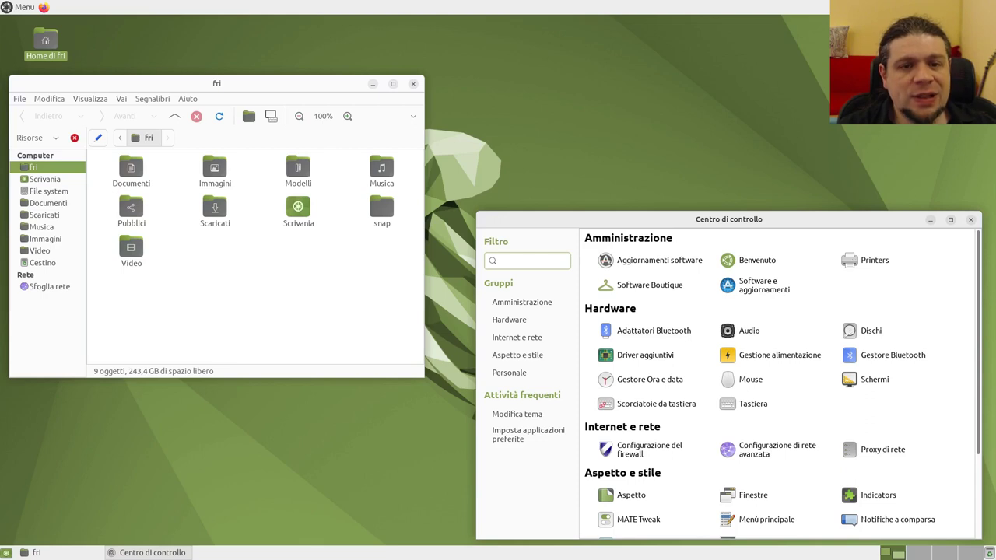
- Launch Firefox, maximise its window to view the welcome page, and close the browser
left_click(43, 7)
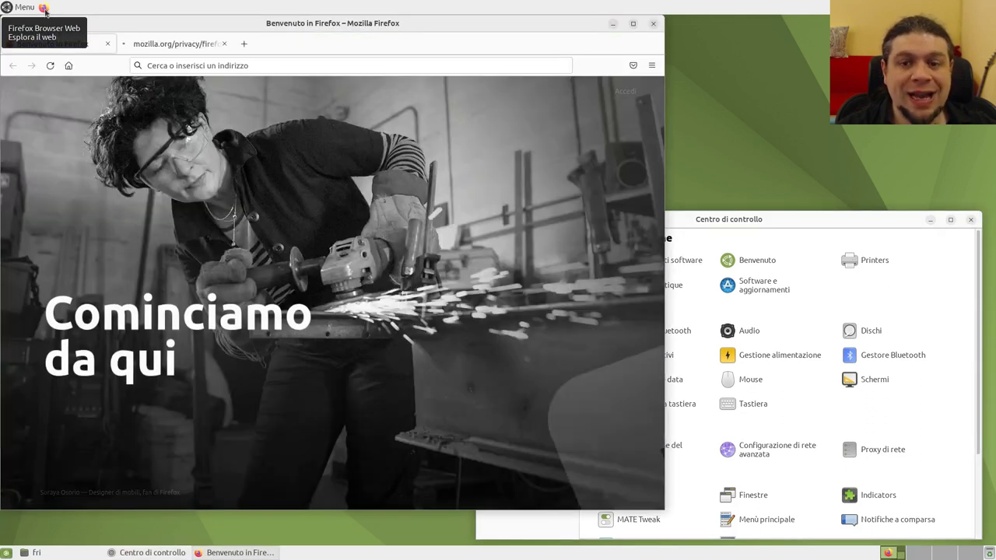
left_click(632, 25)
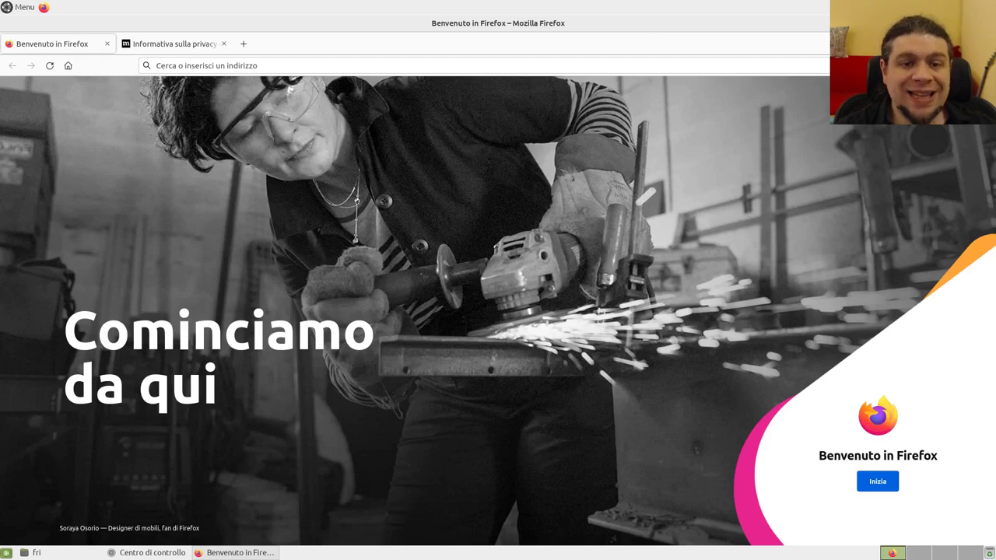
key("alt+F4")
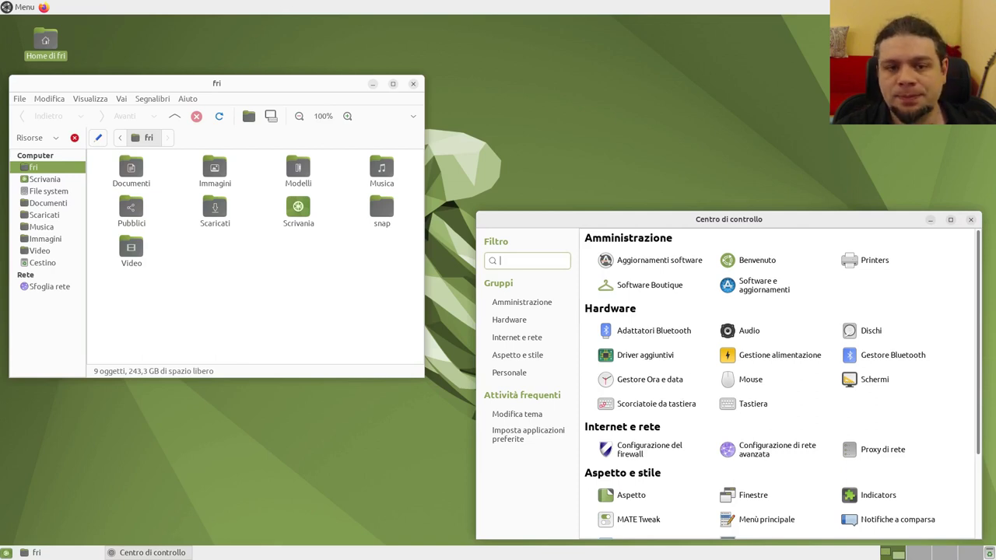
- Open MATE Tweak, move its window clear of the file manager, and display the panel settings
left_click(626, 521)
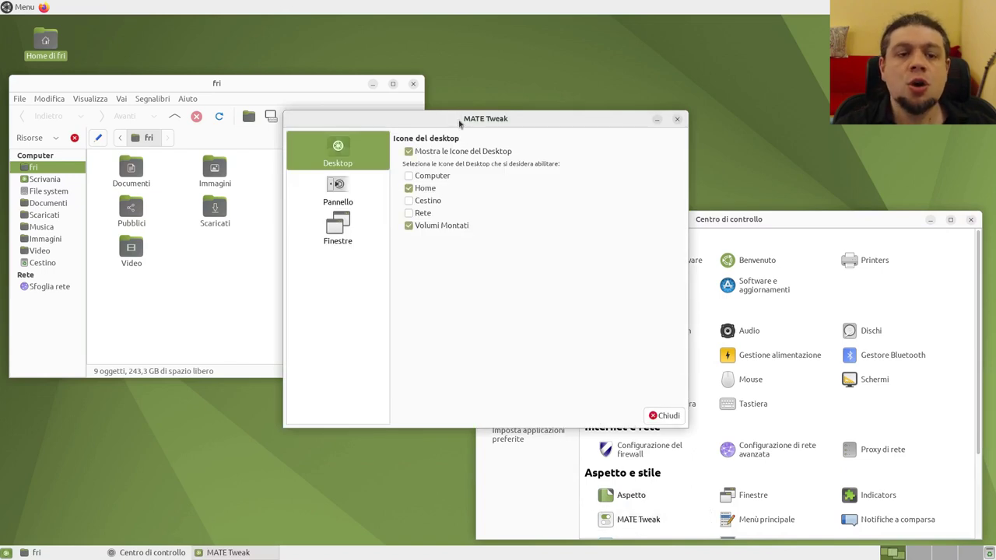
left_click_drag(499, 118, 611, 89)
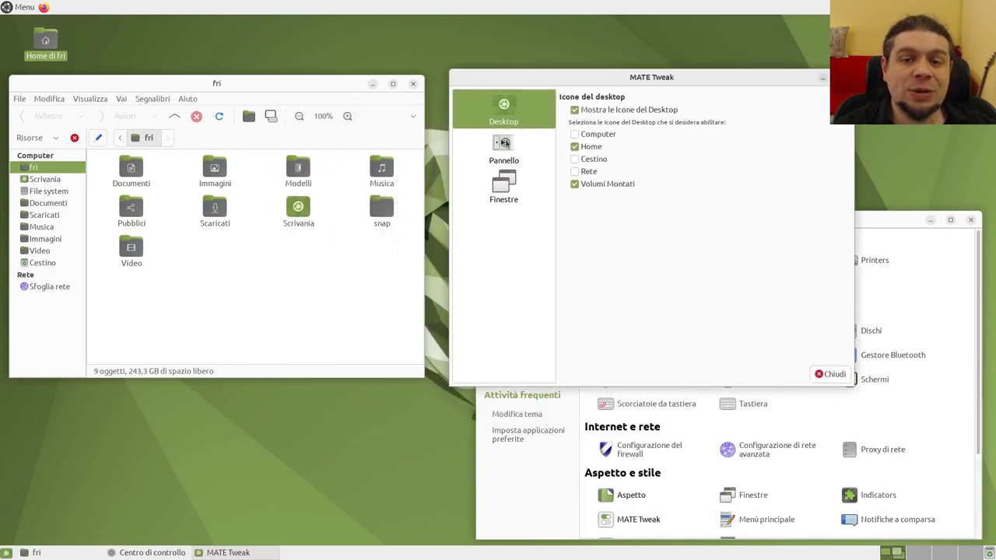
left_click(506, 152)
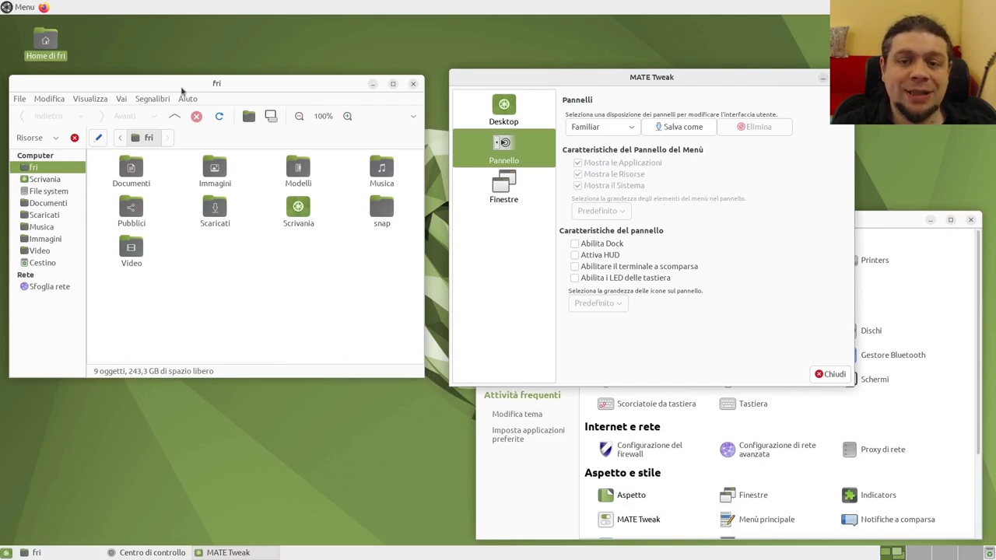
- Examine the main application menu and the window list of the Familiar layout
left_click(21, 10)
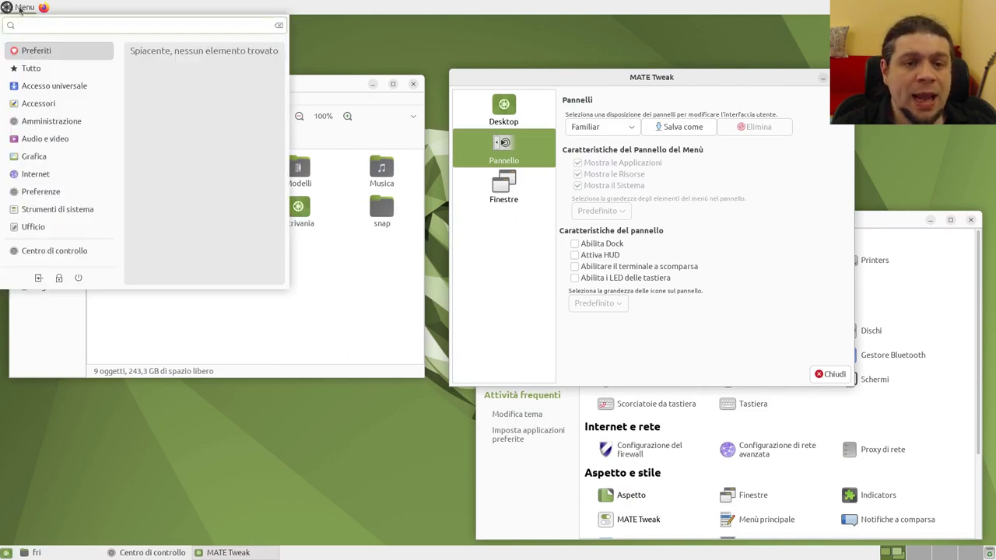
left_click(21, 9)
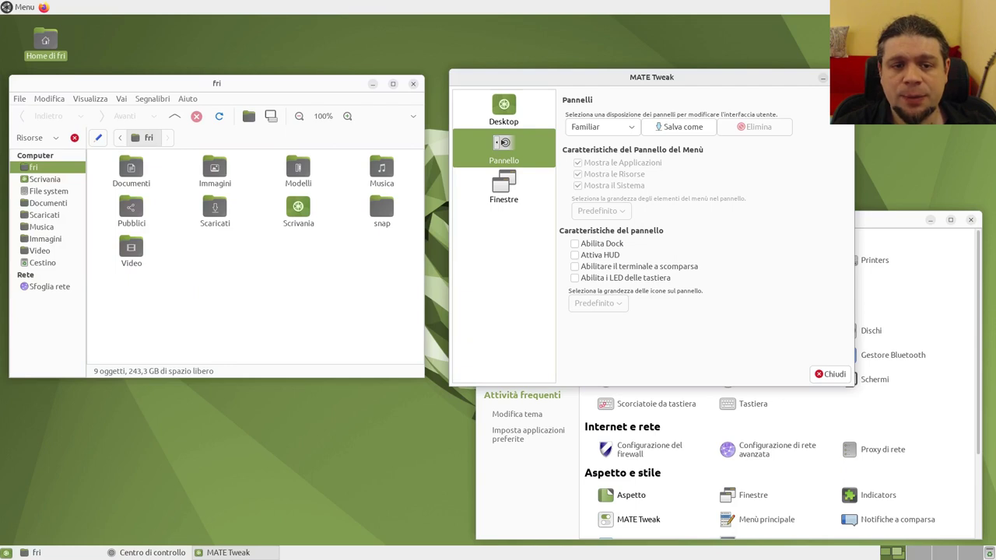
mouse_move(46, 554)
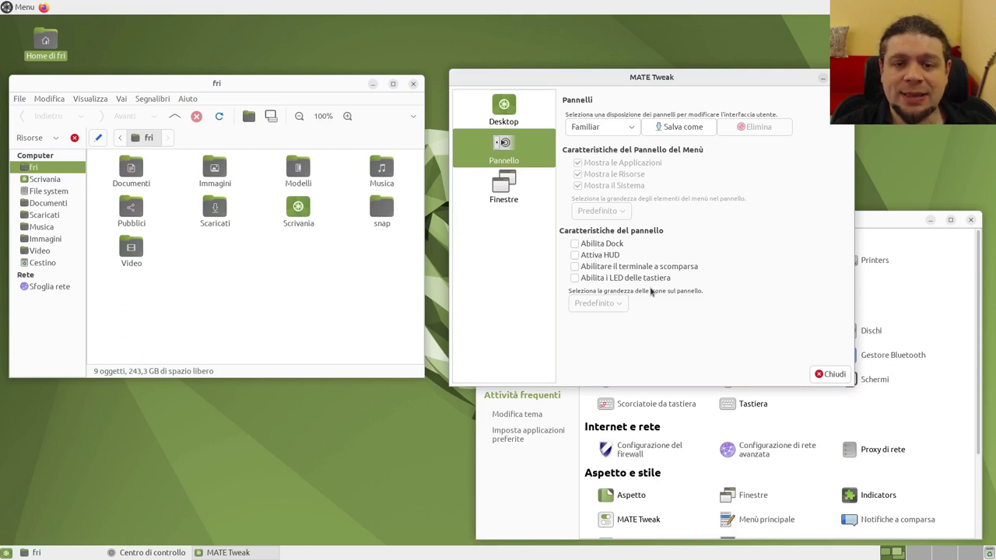
- Switch the desktop panels to the Contemporary layout and accept replacing the current configuration
left_click(612, 128)
left_click(602, 103)
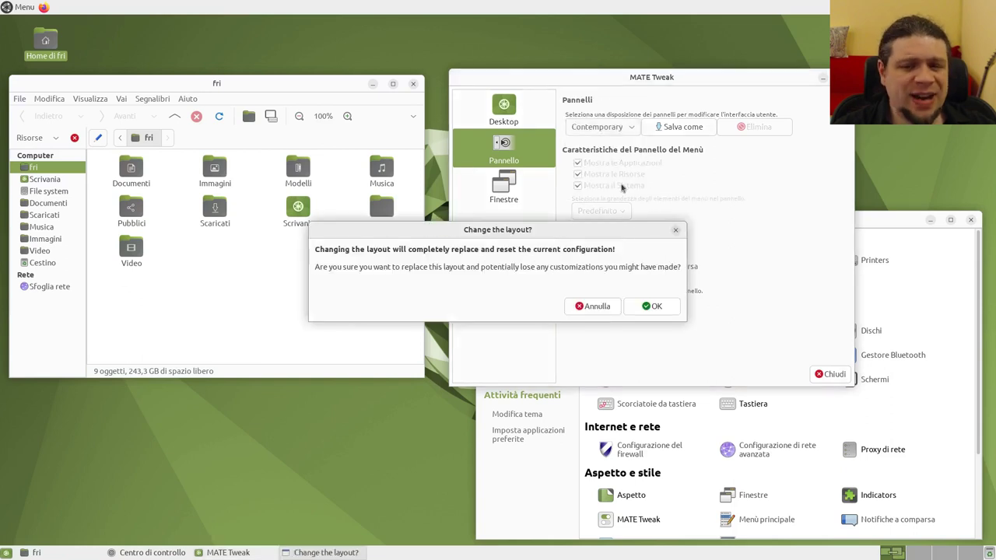
left_click(651, 306)
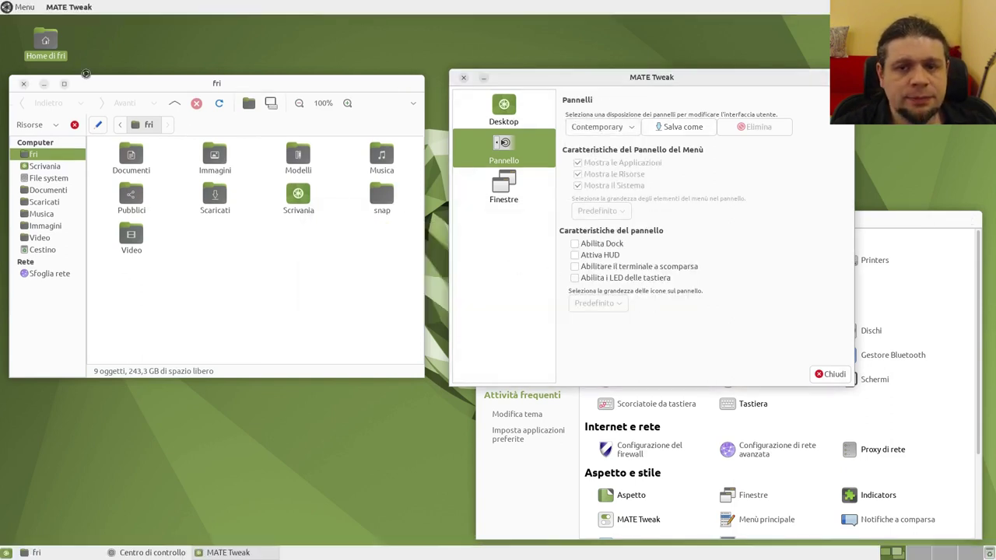
- Switch the desktop panels to the Cupertino layout and accept the replacement
left_click(599, 127)
left_click(593, 147)
left_click(652, 307)
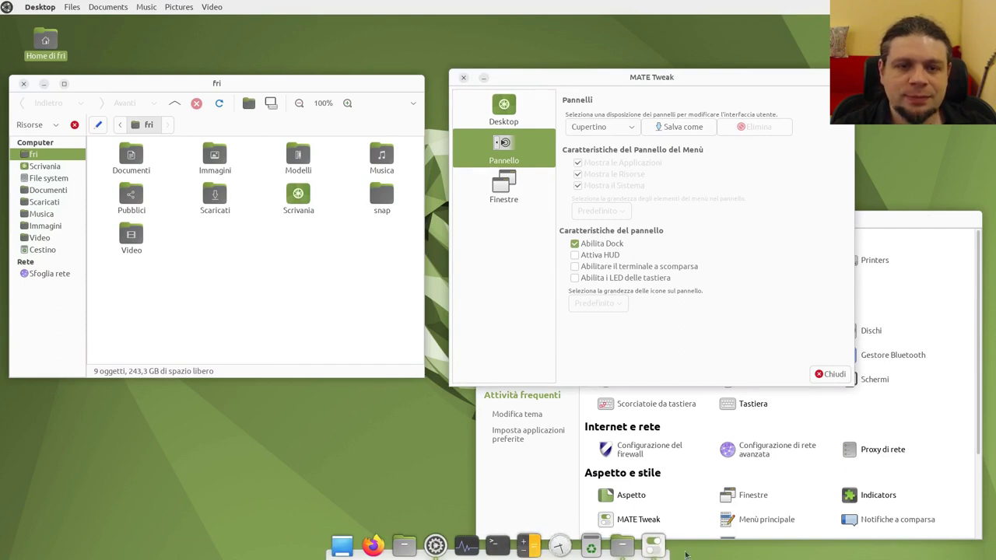
- Set the panel layout back to Familiar and accept the replacement
left_click(602, 127)
left_click(589, 143)
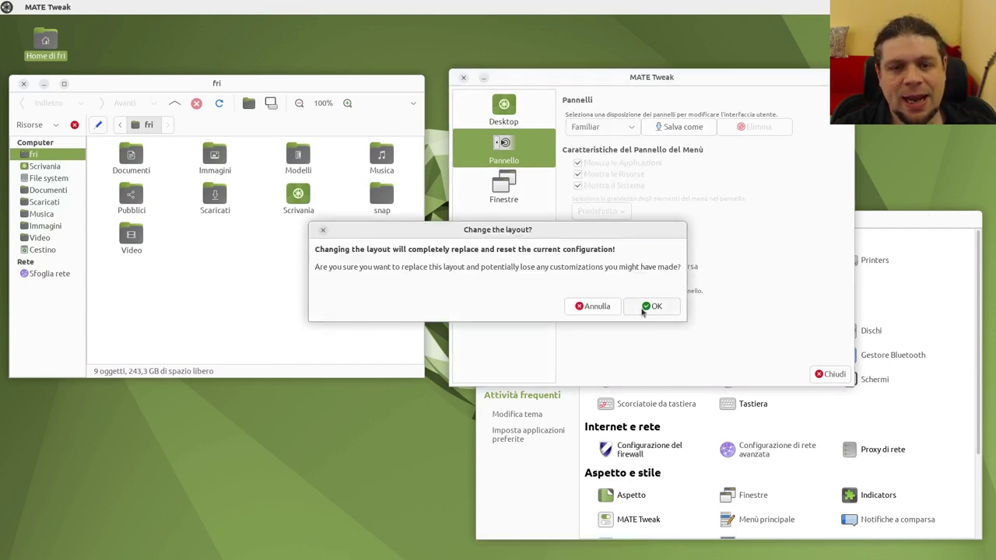
left_click(649, 307)
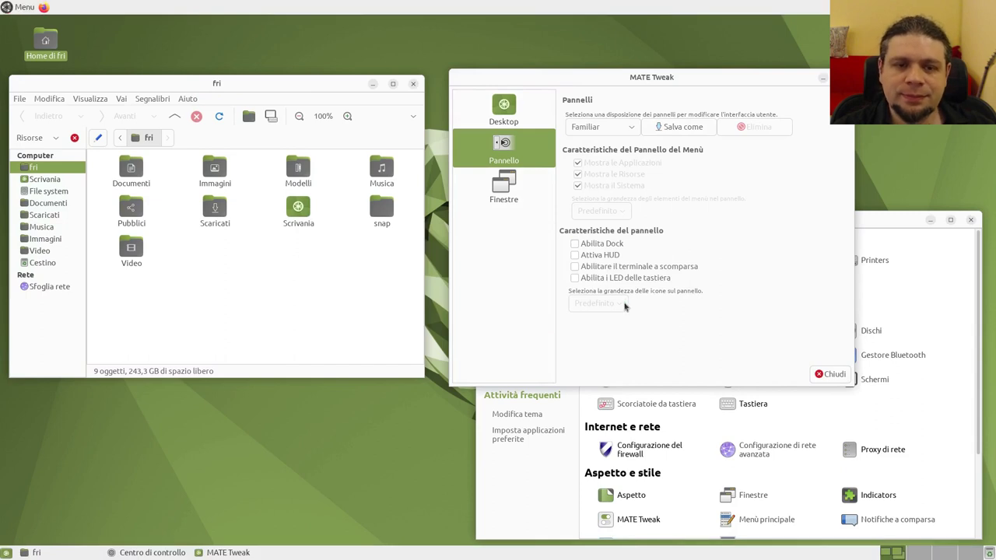
- Apply the Mutiny panel layout and look at its main menu
left_click(619, 127)
left_click(617, 144)
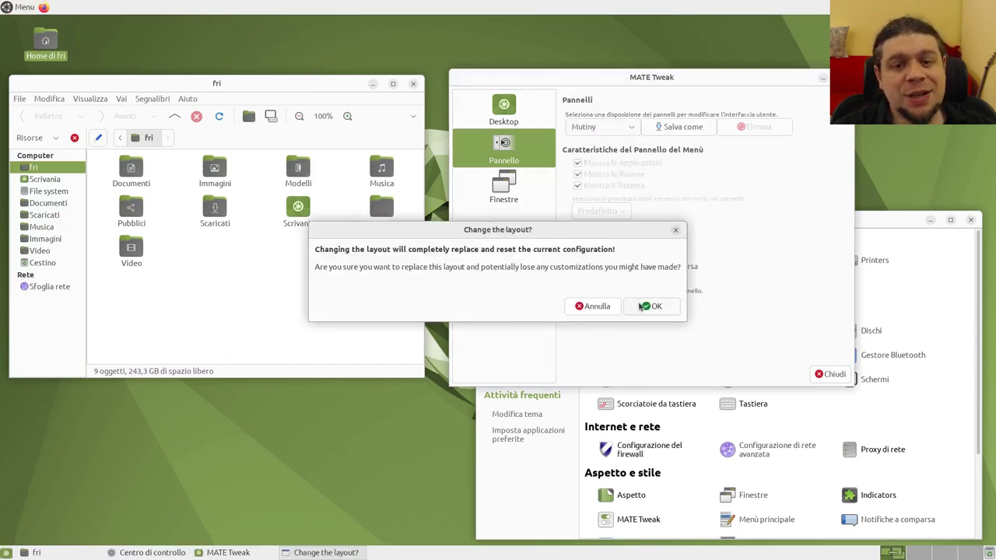
left_click(639, 306)
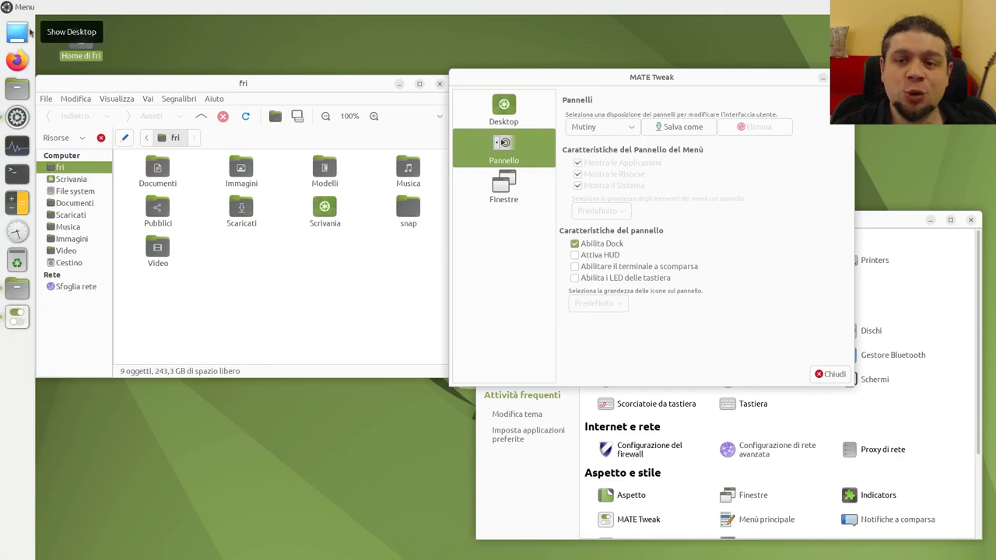
left_click(25, 8)
left_click(62, 80)
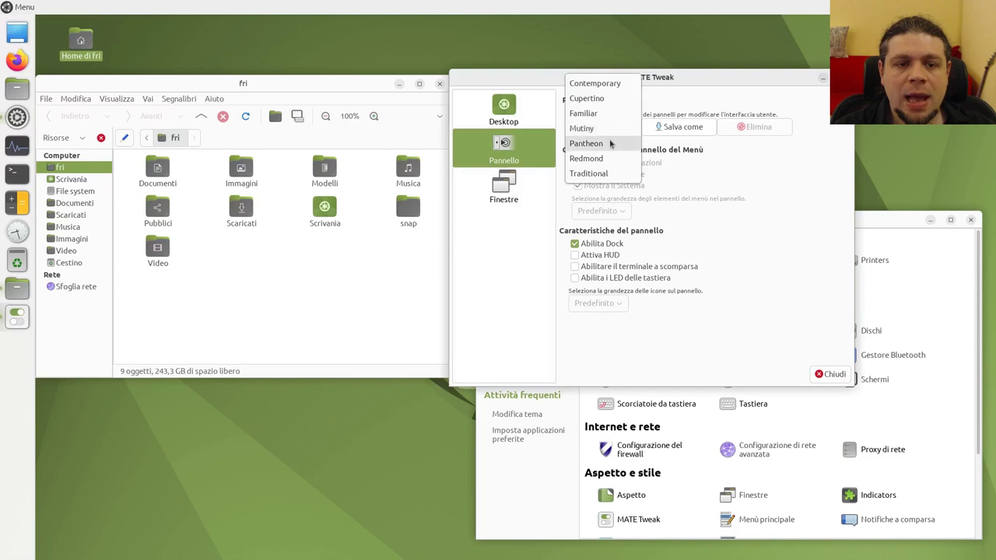
- Apply the Pantheon panel layout and then replace it with Redmond, accepting each configuration reset
left_click(611, 140)
left_click(654, 306)
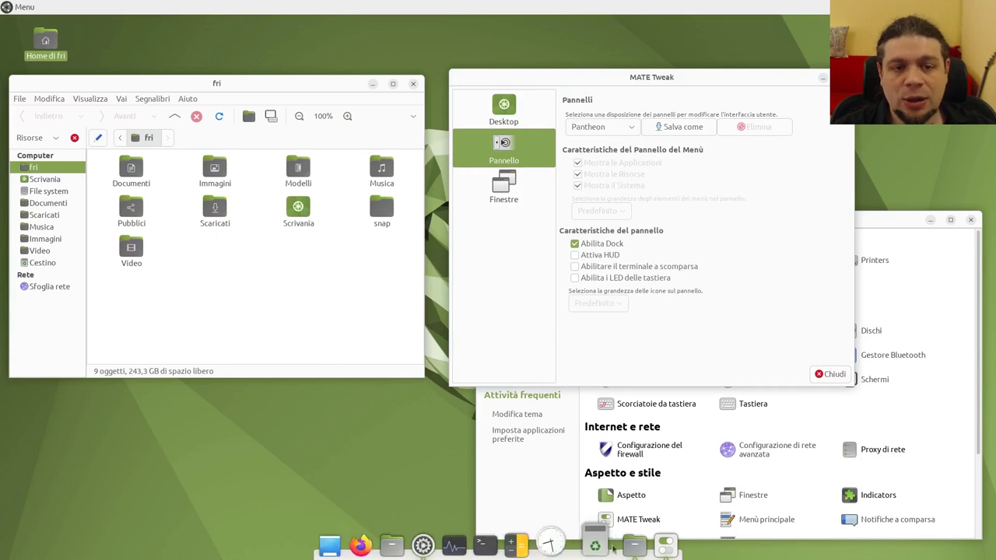
left_click(607, 128)
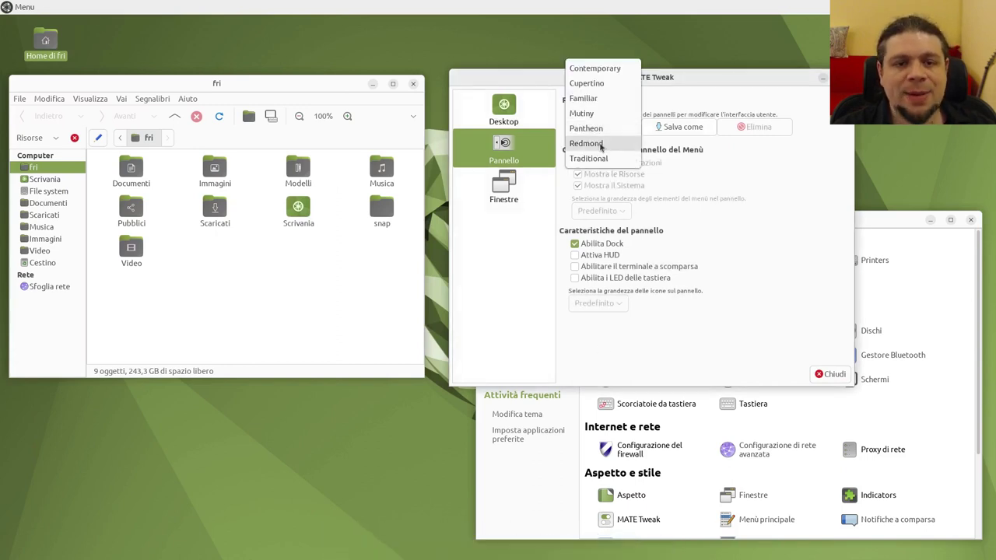
left_click(603, 142)
left_click(649, 306)
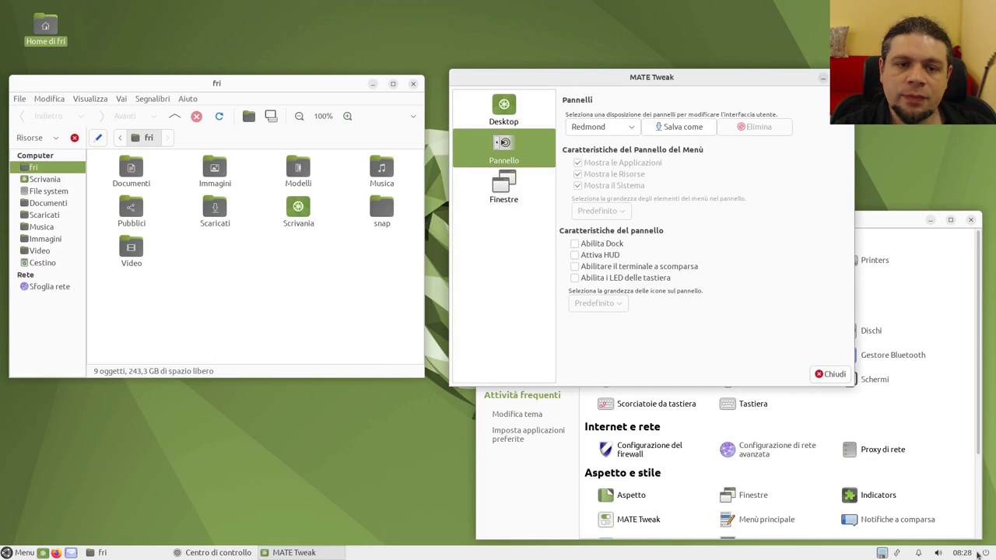
- Apply the Traditional panel layout and view its Applicazioni, Risorse and Sistema menus
left_click(607, 127)
left_click(611, 146)
left_click(651, 306)
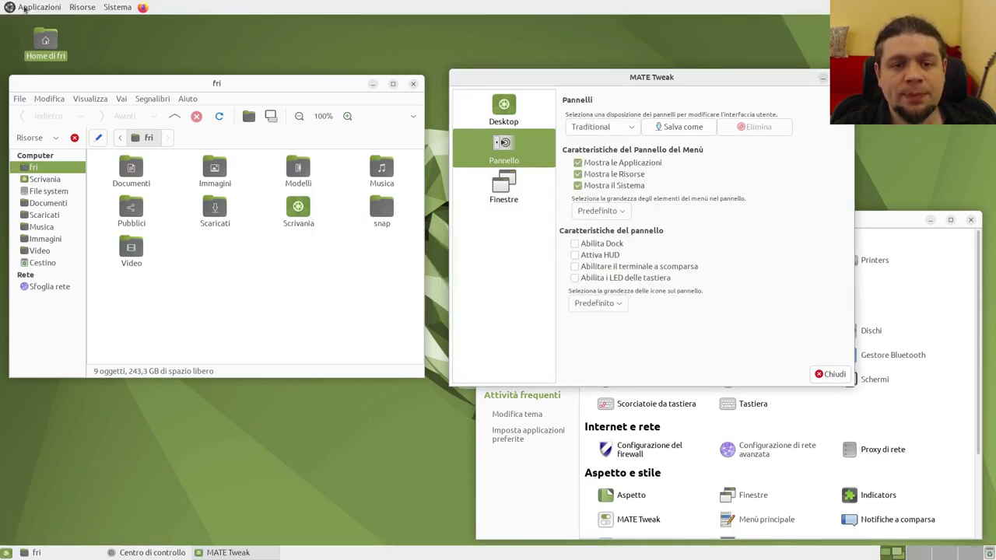
left_click(53, 7)
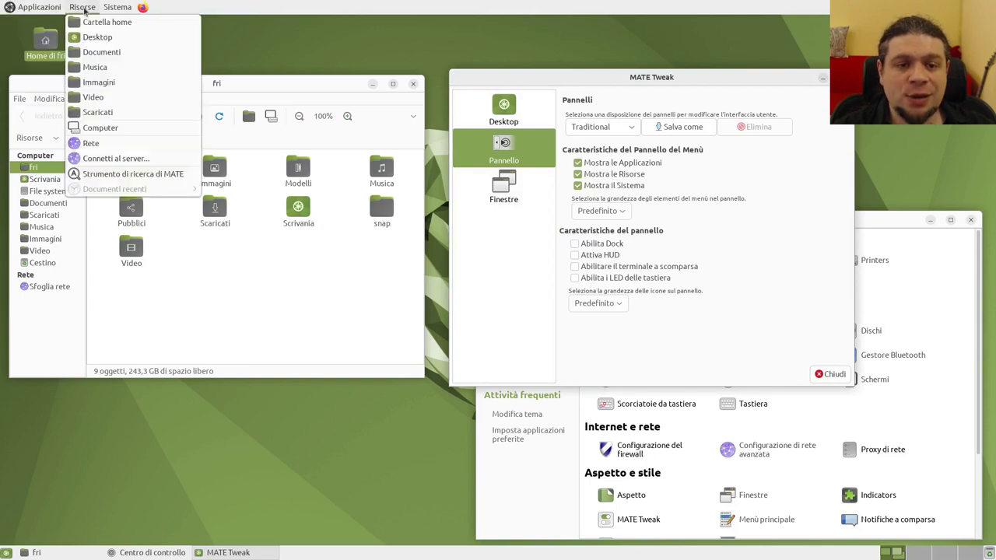
left_click(117, 8)
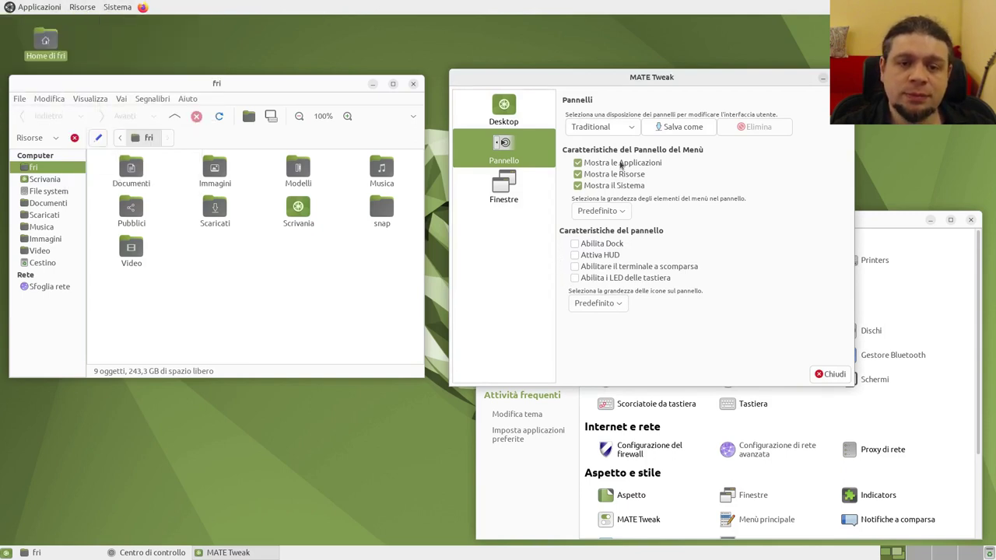
- Return the panel layout to Familiar, accepting the configuration reset, and enable the HUD in the panel features
left_click(624, 129)
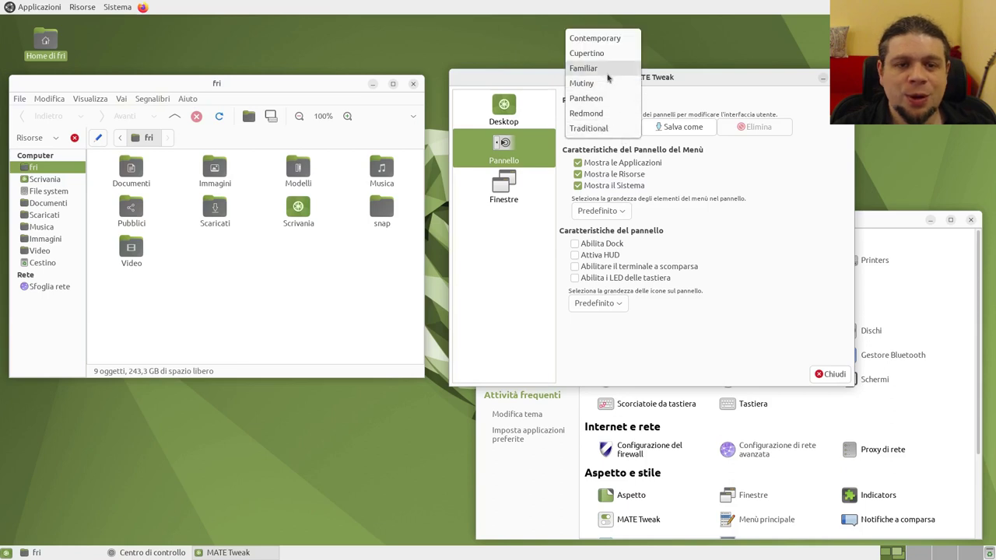
left_click(607, 70)
left_click(653, 307)
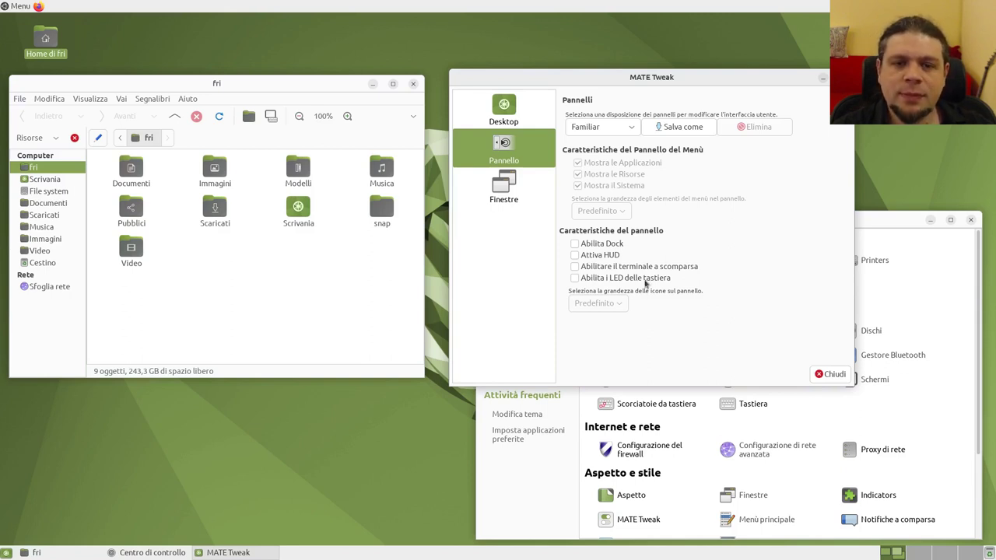
left_click(608, 258)
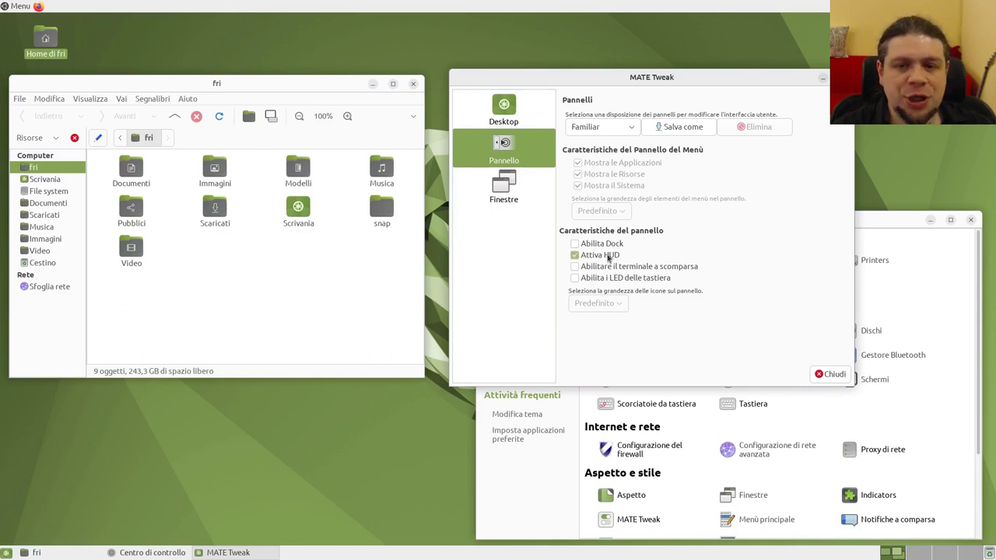
- Call up the HUD for the home folder window, search for "preferen" to open the file management preferences, and close them again
left_click(274, 290)
key("alt")
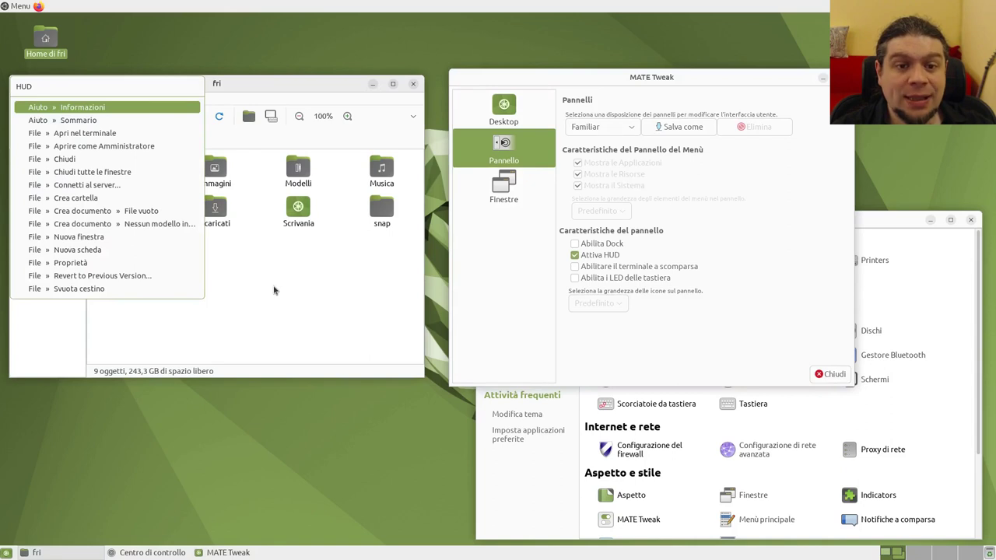
type("preferen")
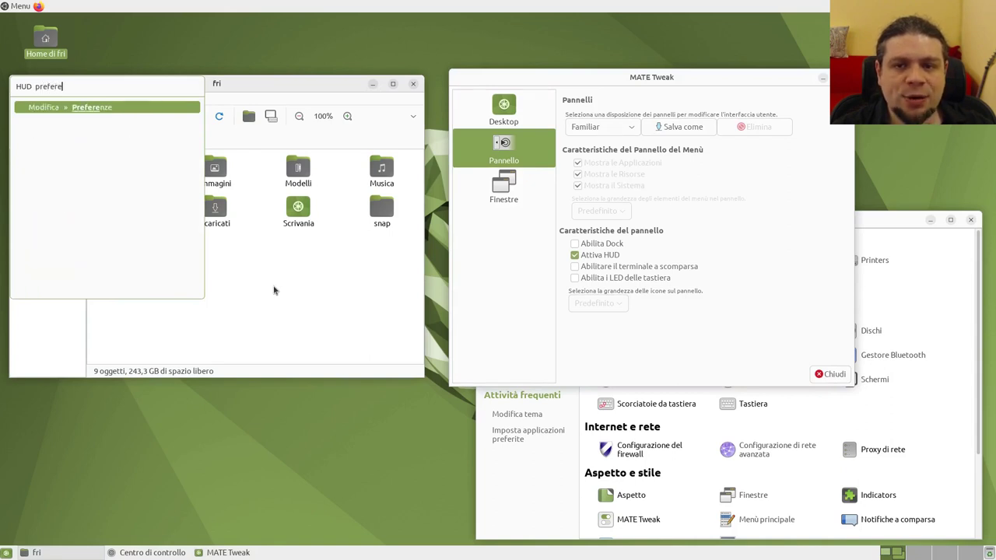
key("Return")
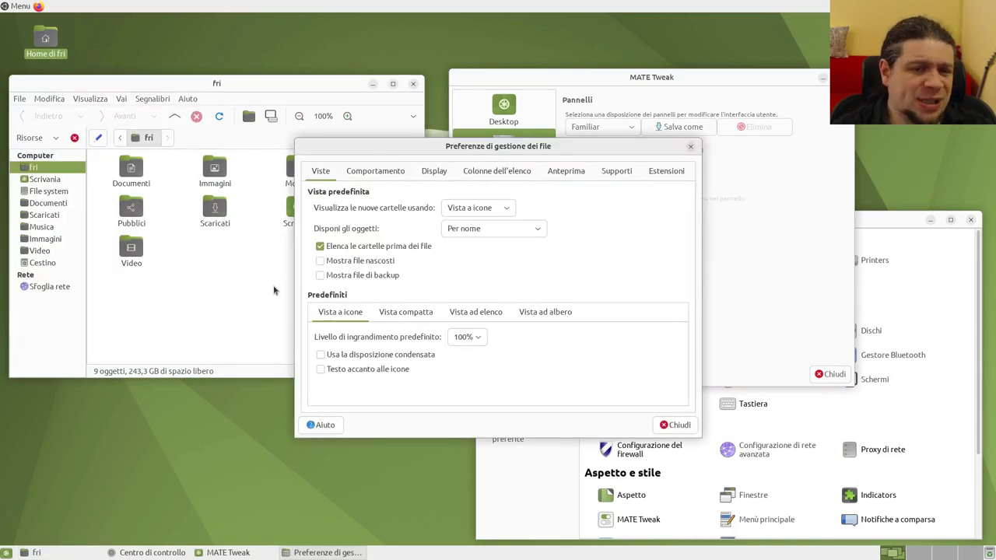
left_click(694, 151)
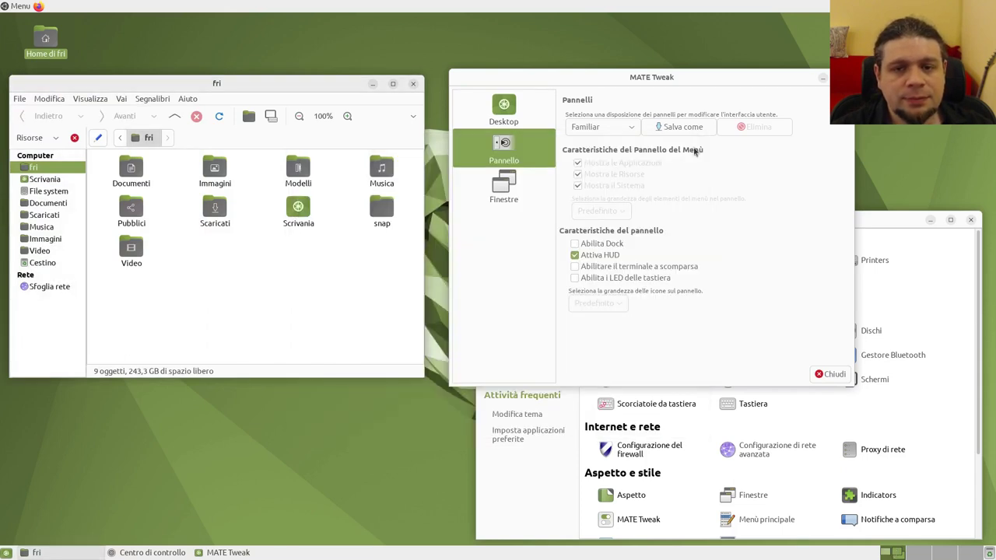
- Close the home folder, MATE Tweak and Centro di controllo windows
left_click(414, 83)
left_click(822, 77)
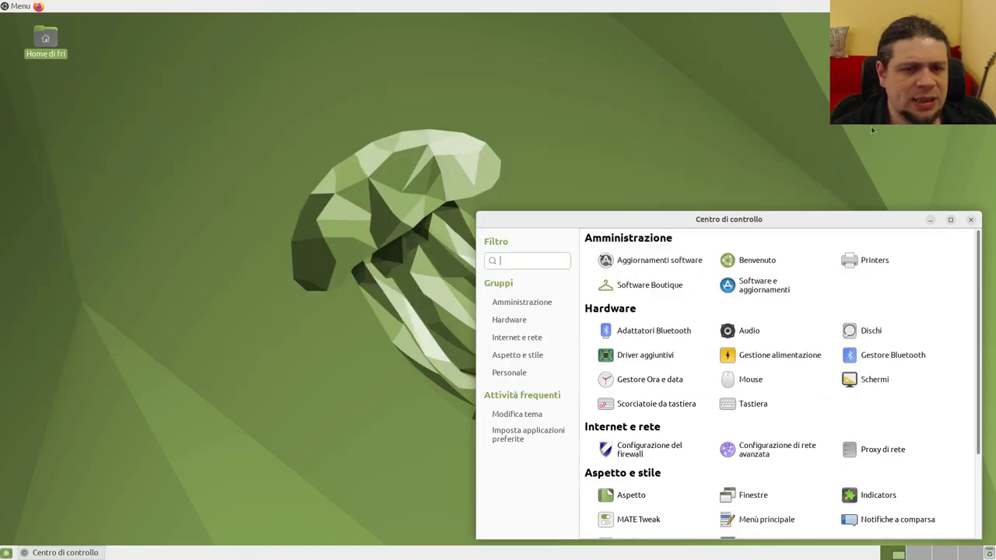
left_click(971, 219)
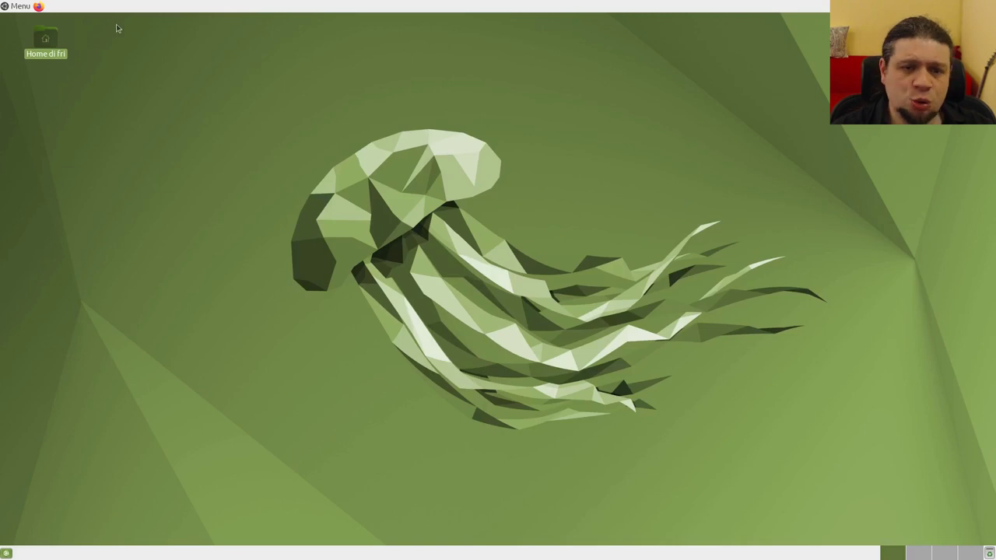
- Search the applications for "bouti", launch Software Boutique and show its Altro Software category
left_click(20, 6)
type("bo")
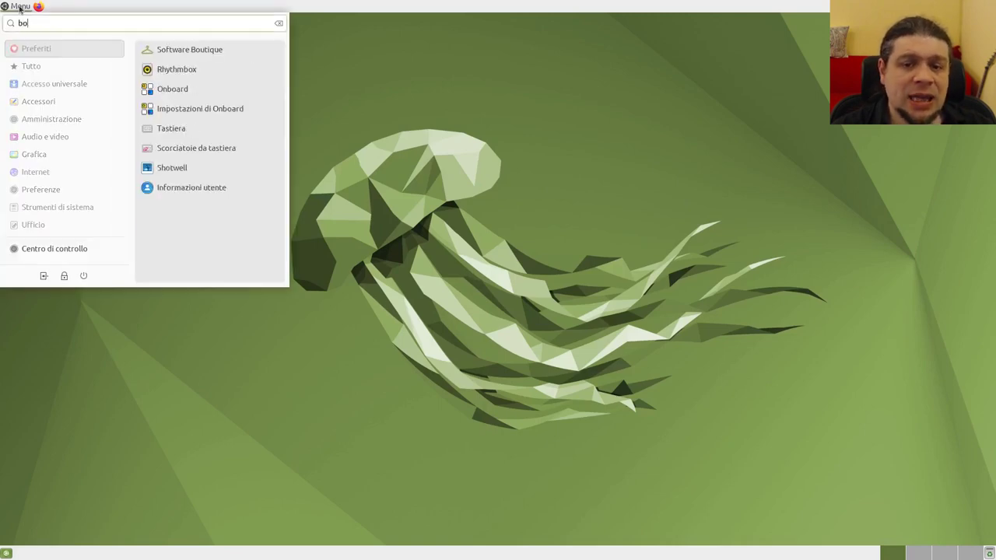
type("uti")
left_click(184, 50)
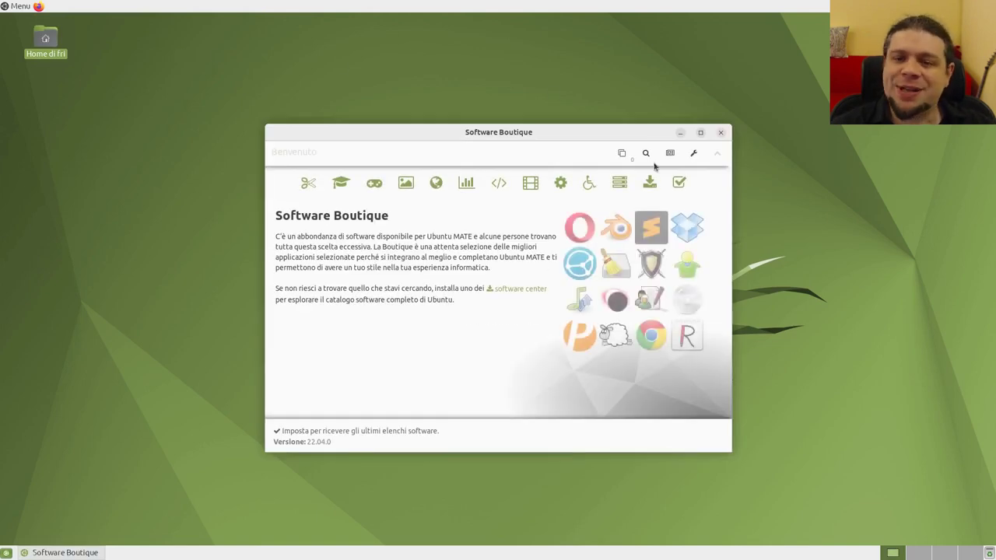
left_click(650, 182)
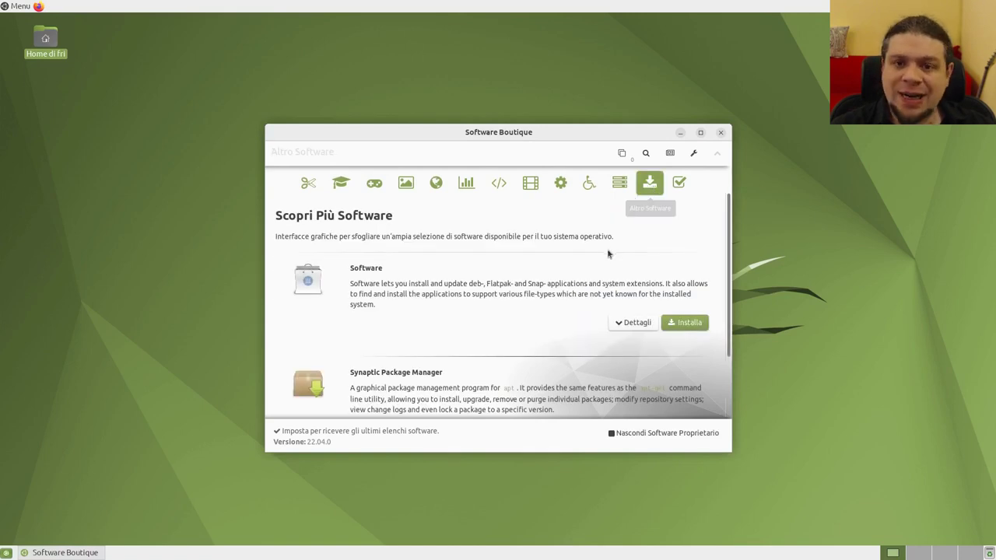